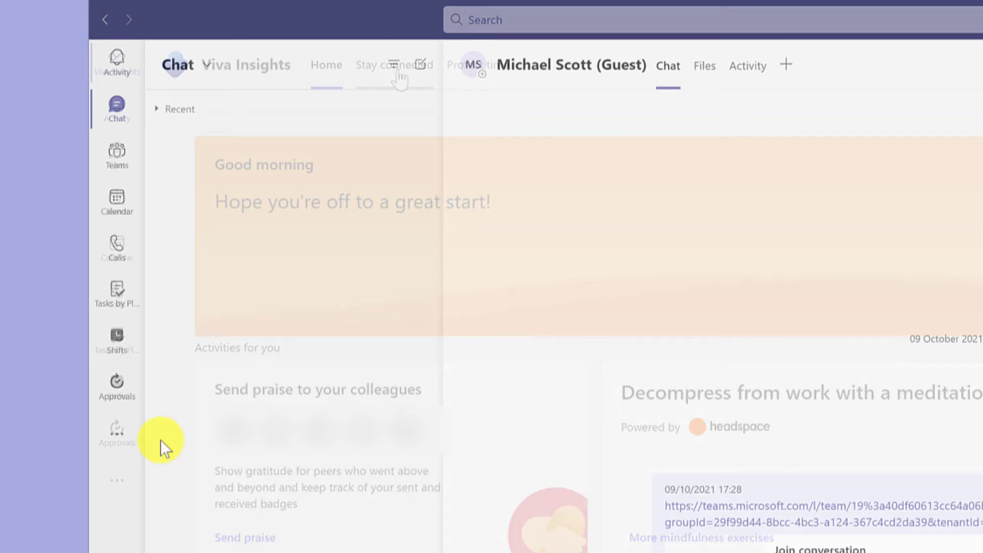
- Find 'viva insights' among the additional apps and open it
click(114, 435)
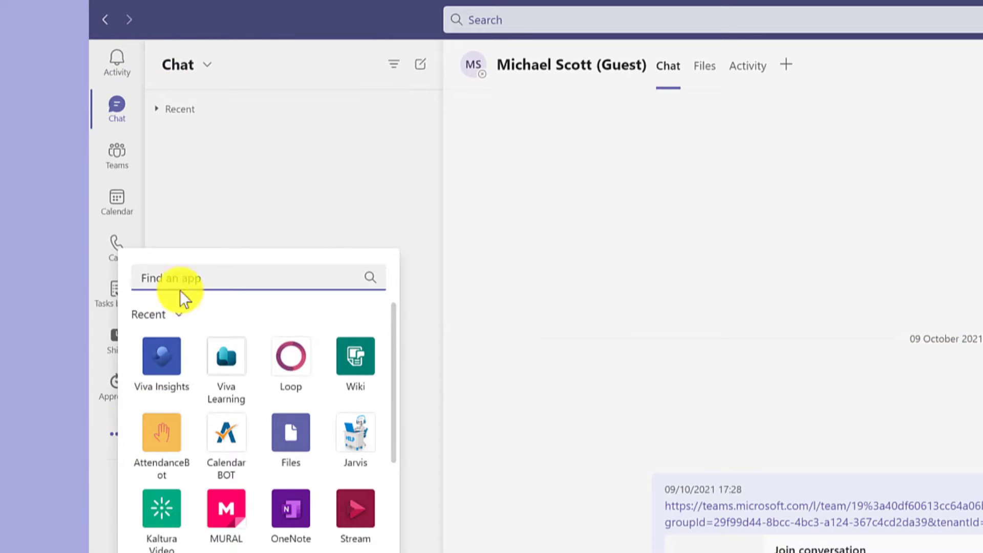
text(viva insights)
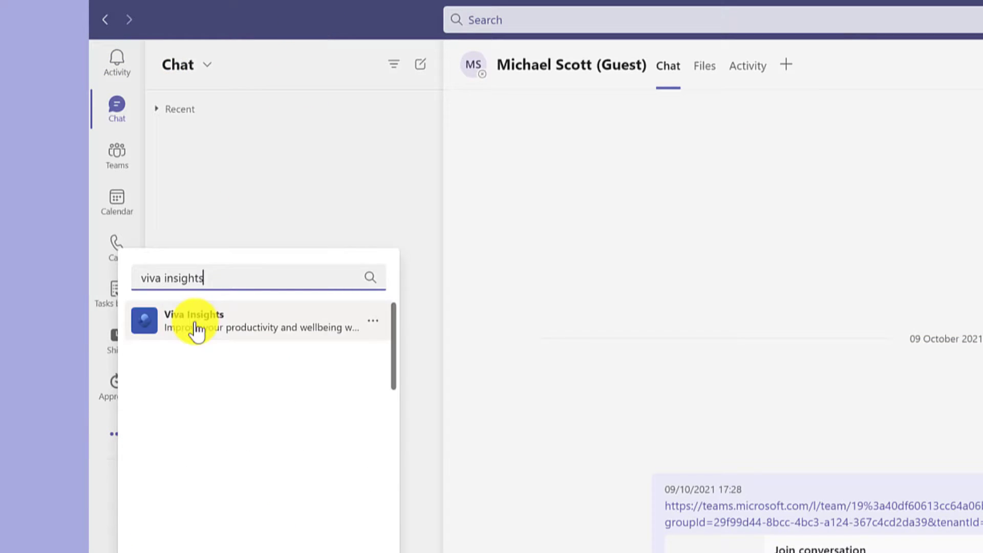
click(197, 330)
- Pin Viva Insights and move it to the top of the pinned apps
right_click(123, 451)
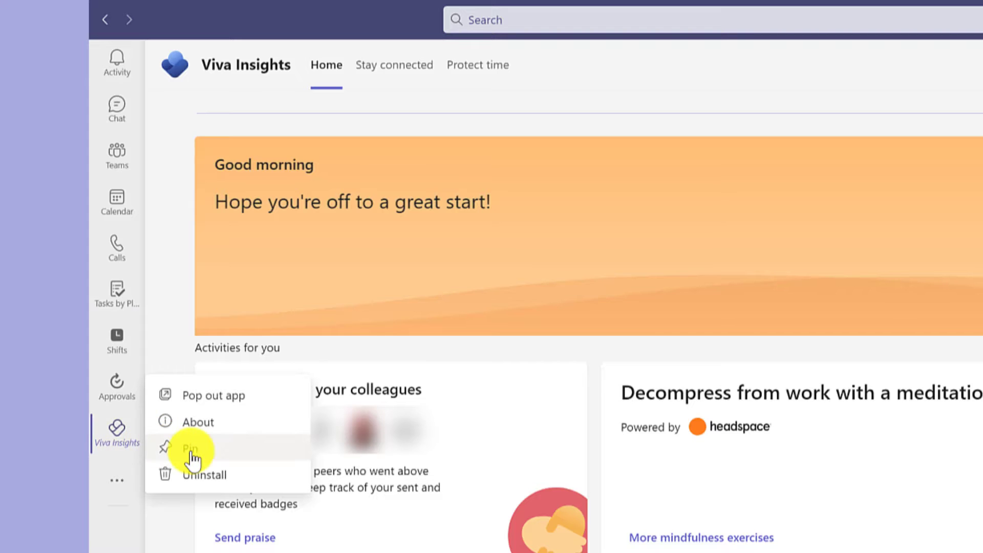
click(191, 451)
drag(120, 450, 31, 44)
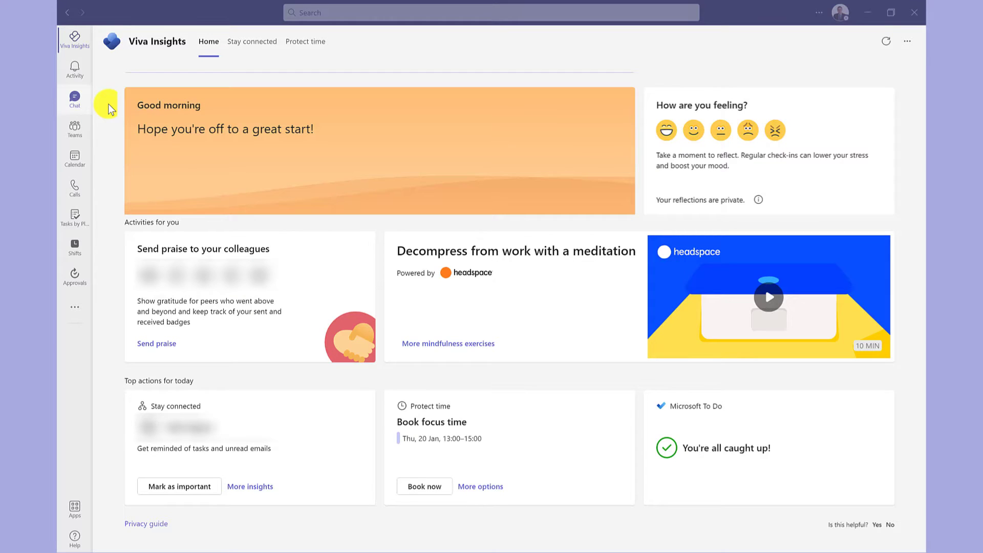
- On the Stay connected page, give a recent collaborator Monthly 1:1 reminders
click(255, 50)
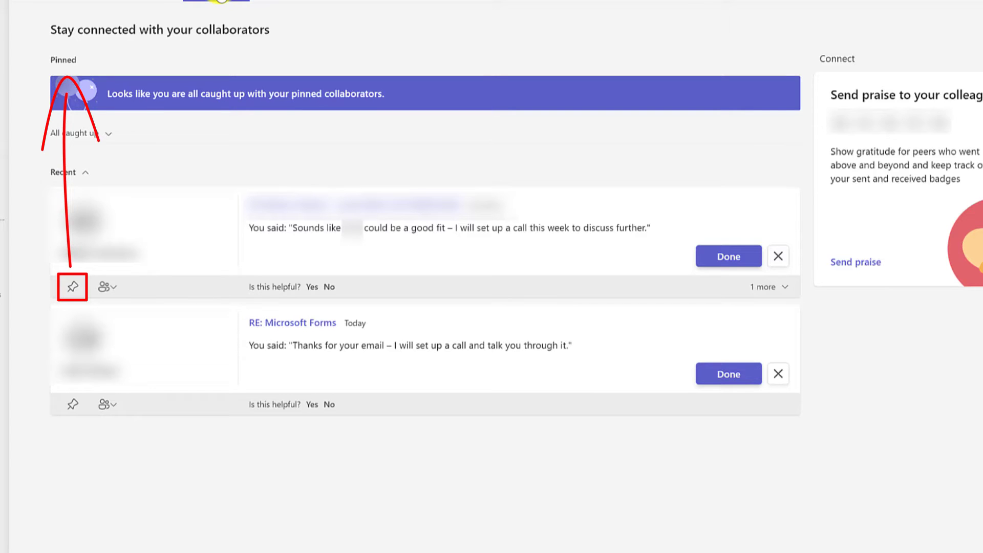
click(112, 294)
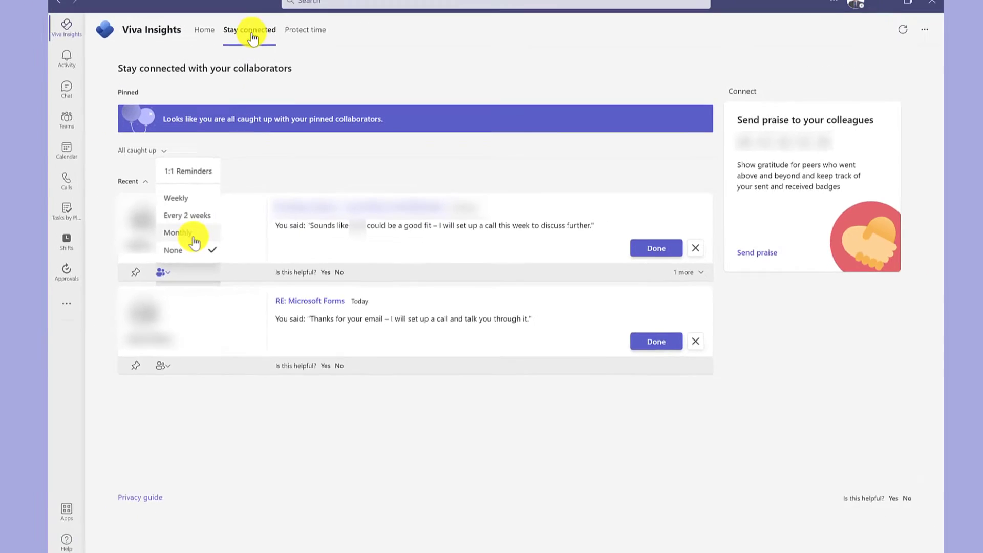
click(179, 233)
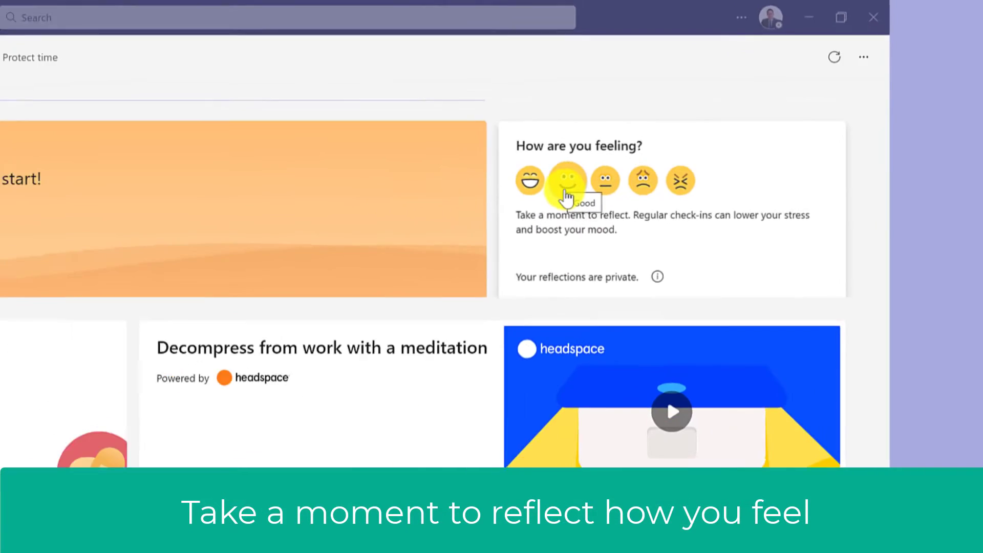
- Check in as feeling Good, then view the reflection history
click(566, 193)
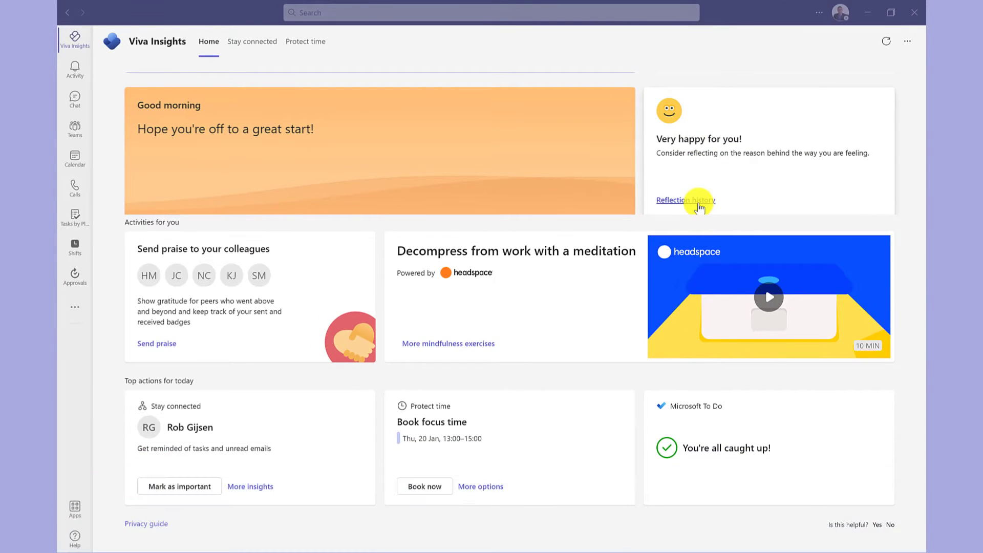
click(699, 204)
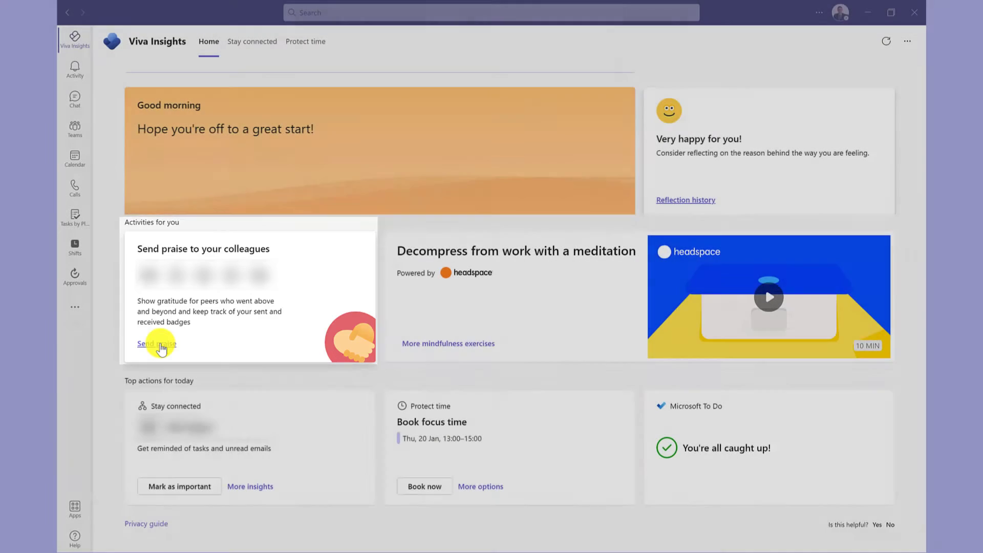
- Start a praise message from Home and select the Awesome badge
click(159, 344)
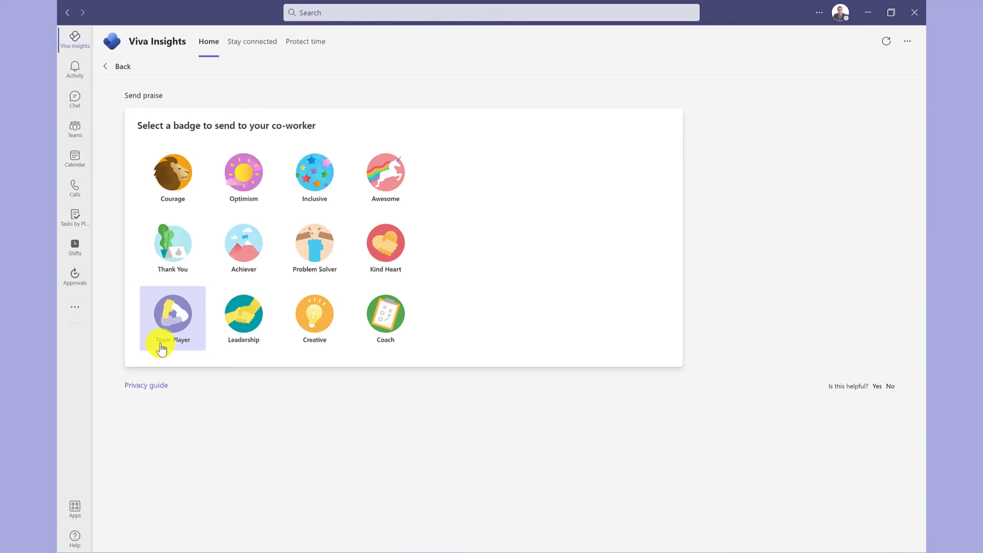
click(372, 190)
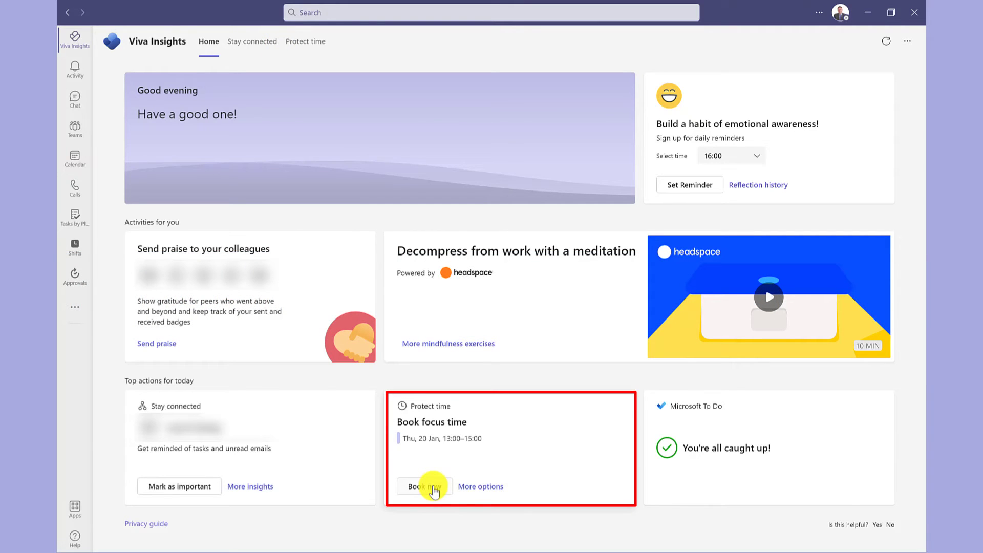
- Retitle Friday's 09:30–11:30 suggested focus slot to 'Email Triage'
click(489, 486)
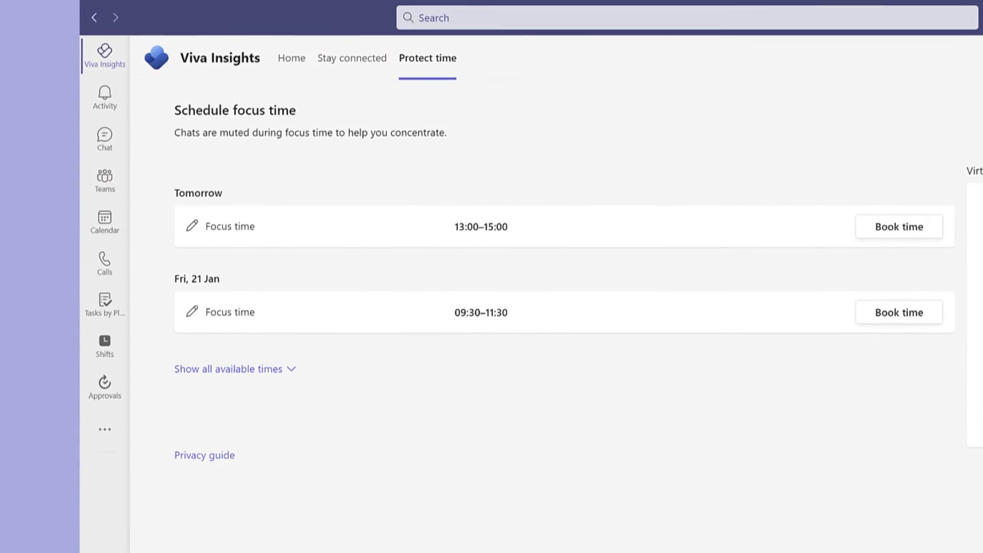
click(192, 313)
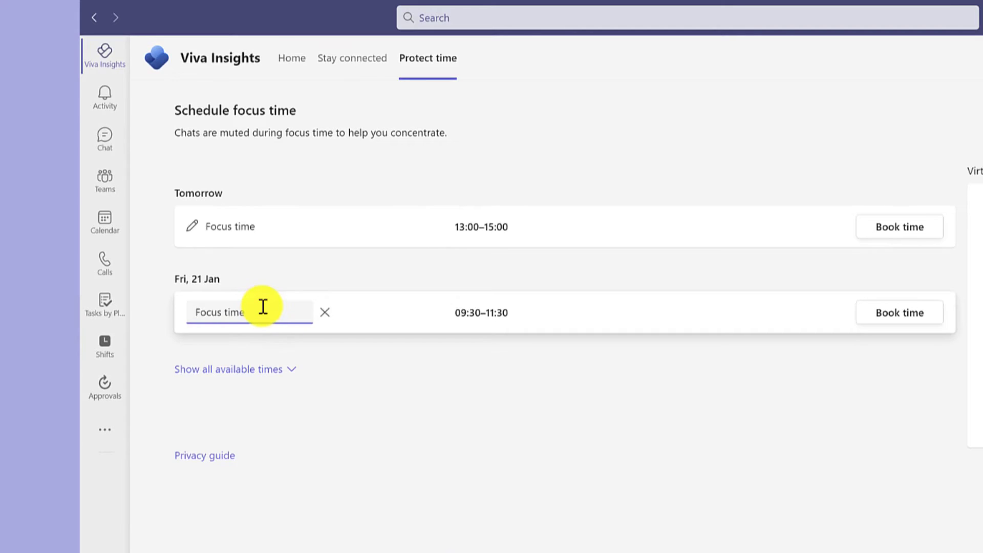
key(ctrl+a)
text(Email Triage)
key(Return)
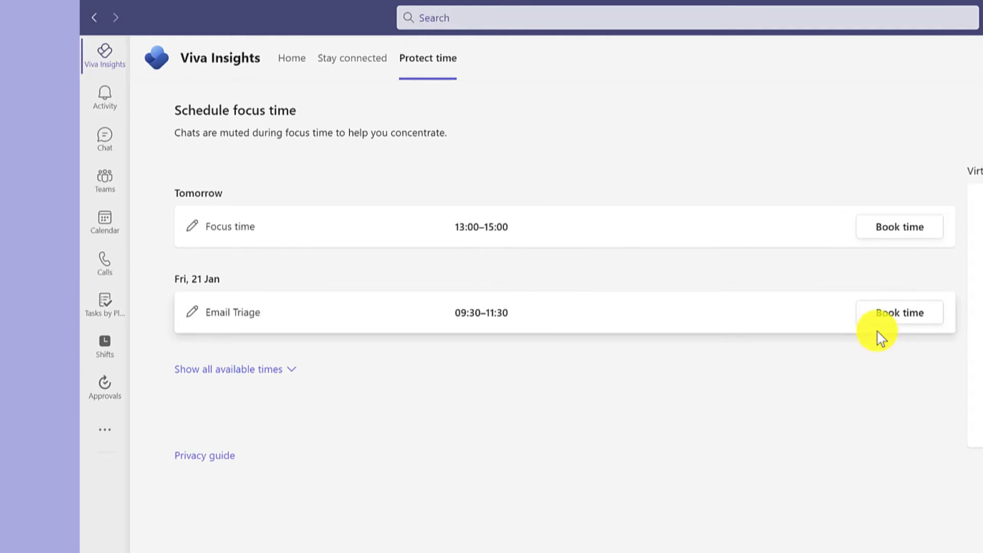
- Book the Email Triage slot, show all available times, then return Home
click(895, 320)
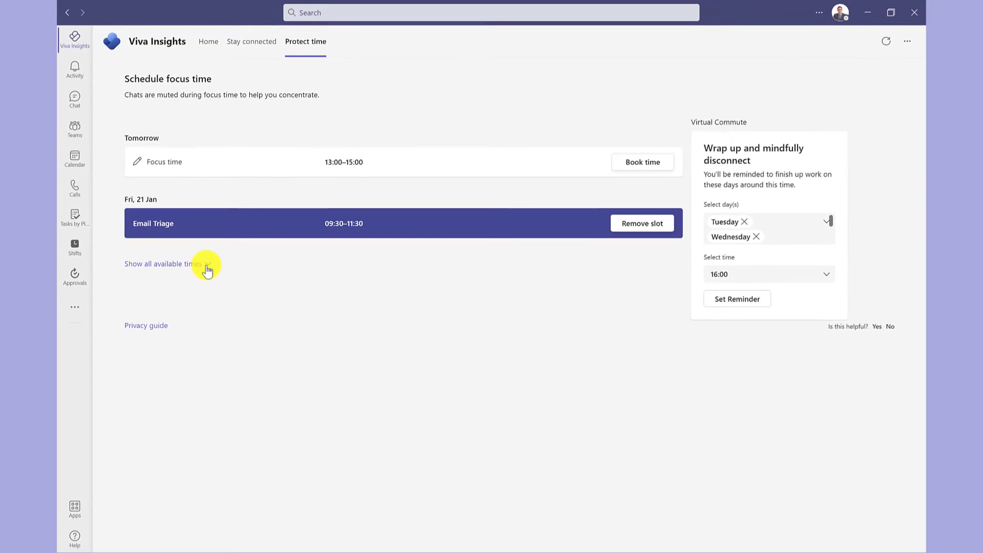
click(286, 369)
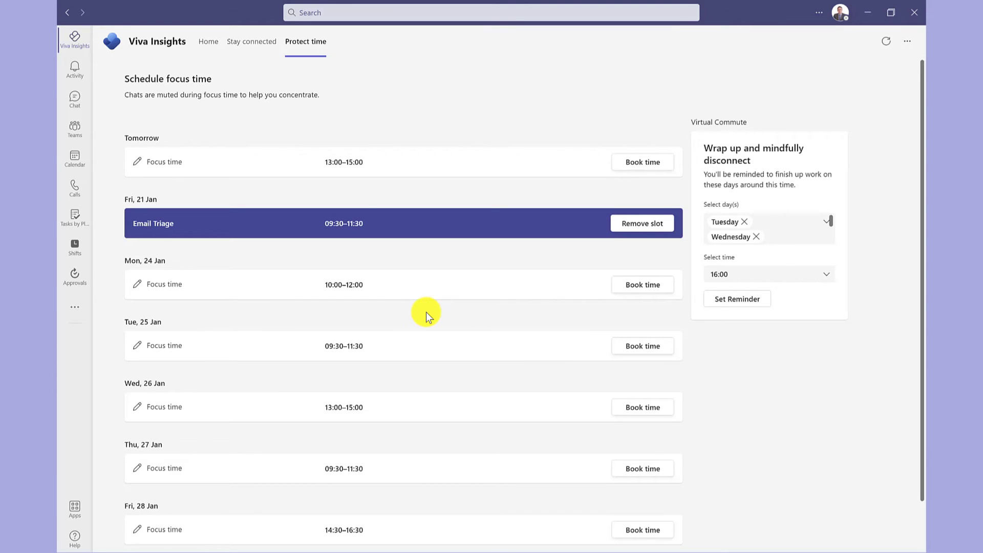
click(209, 41)
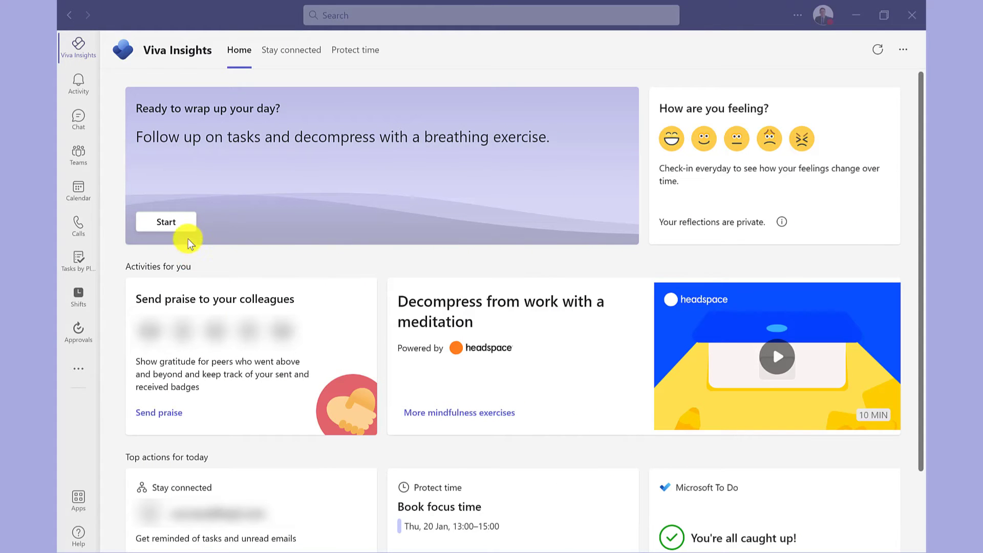
- Go through the virtual commute wrap-up and check in as feeling Very good
click(178, 225)
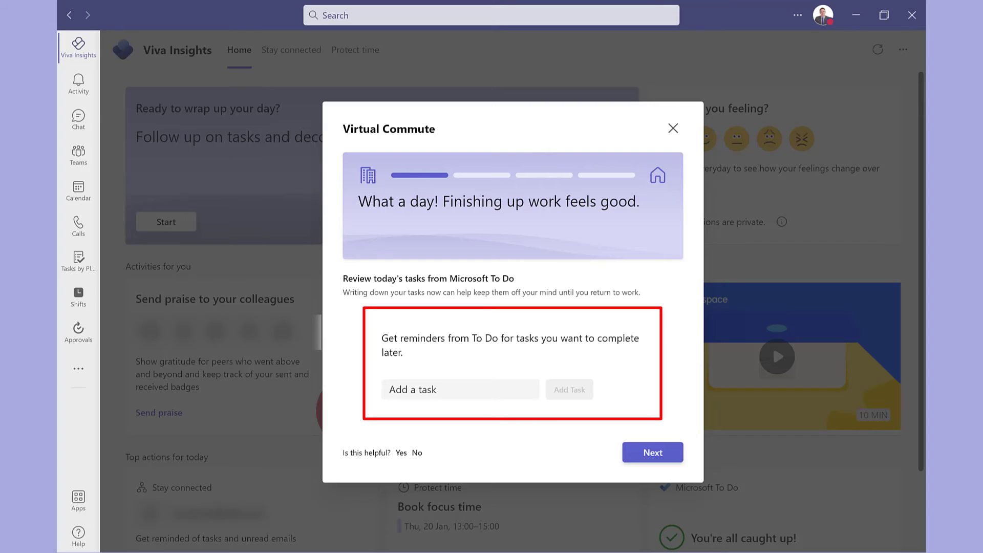
key(Return)
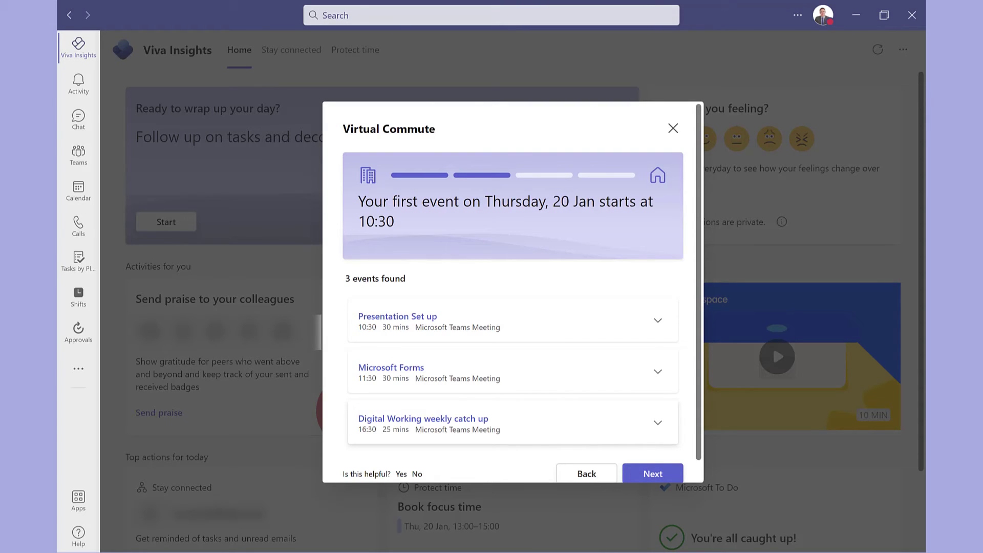
key(Return)
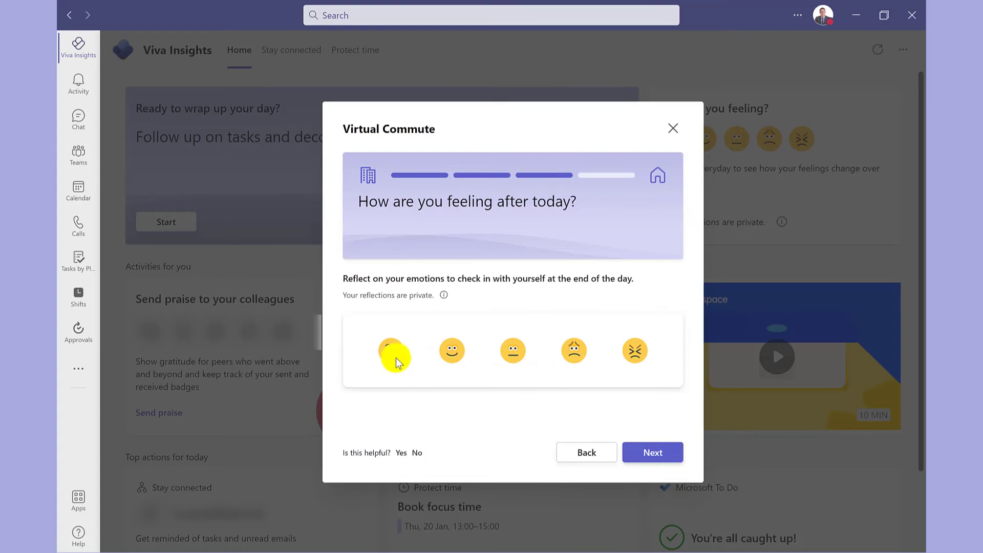
click(391, 353)
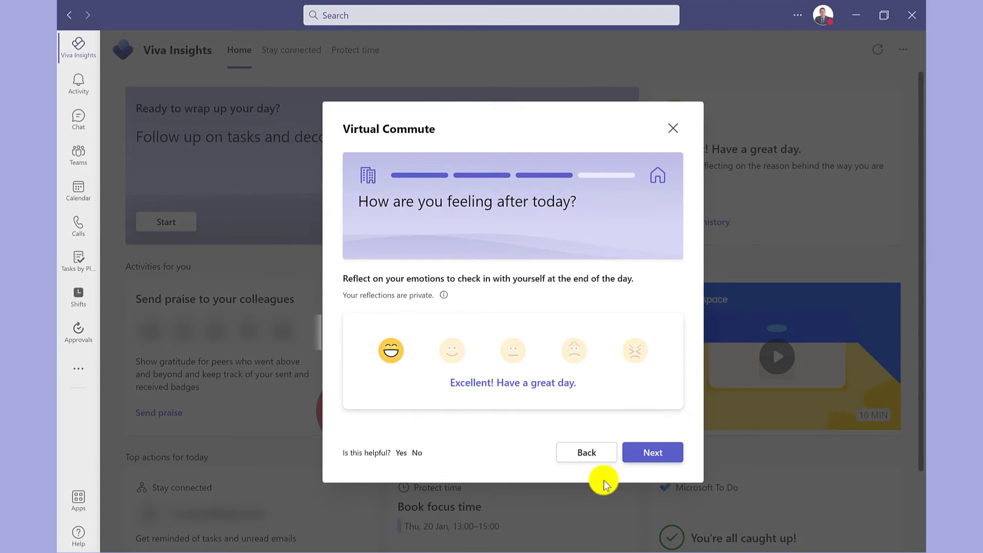
click(640, 458)
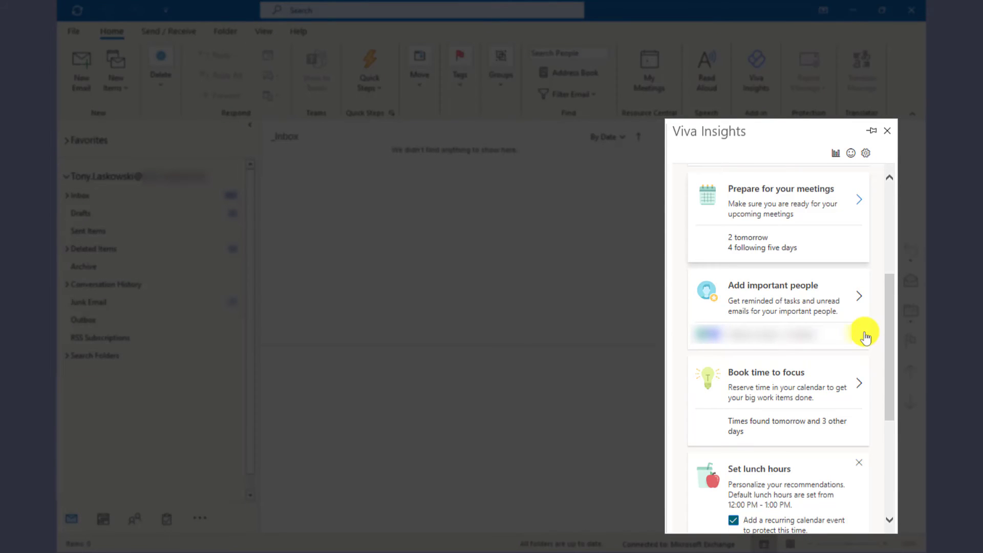
- Book 15 min of prep before tomorrow's 11:30 Microsoft Forms meeting
click(858, 208)
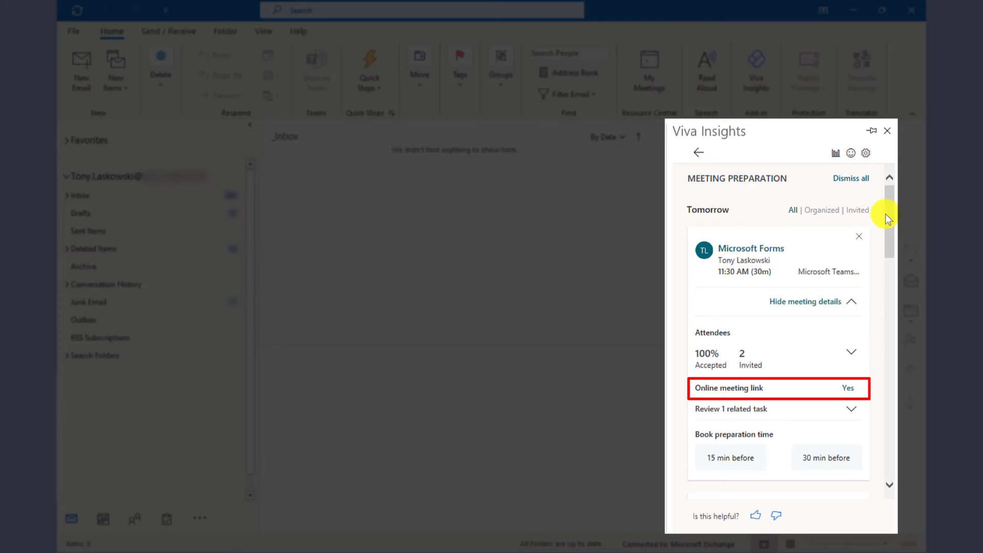
click(852, 408)
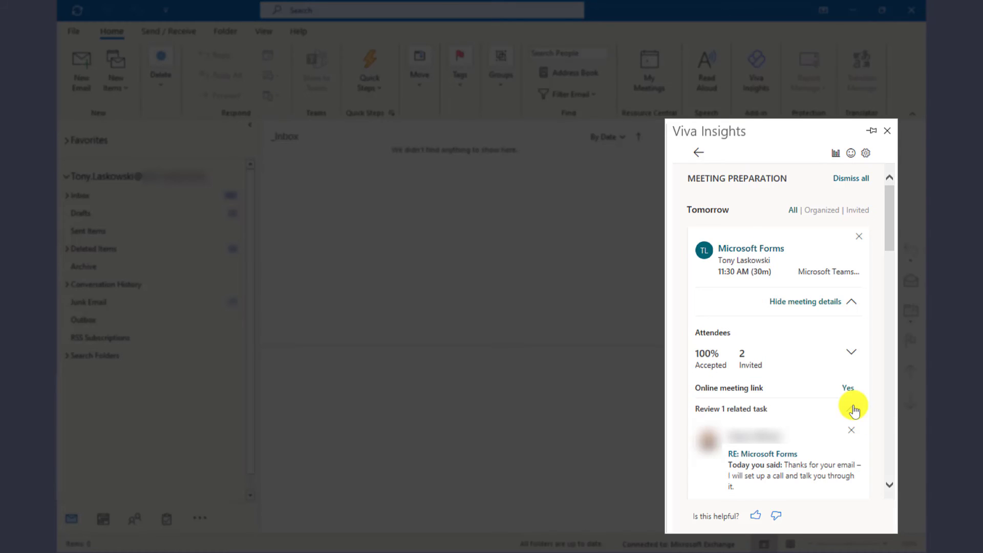
click(852, 409)
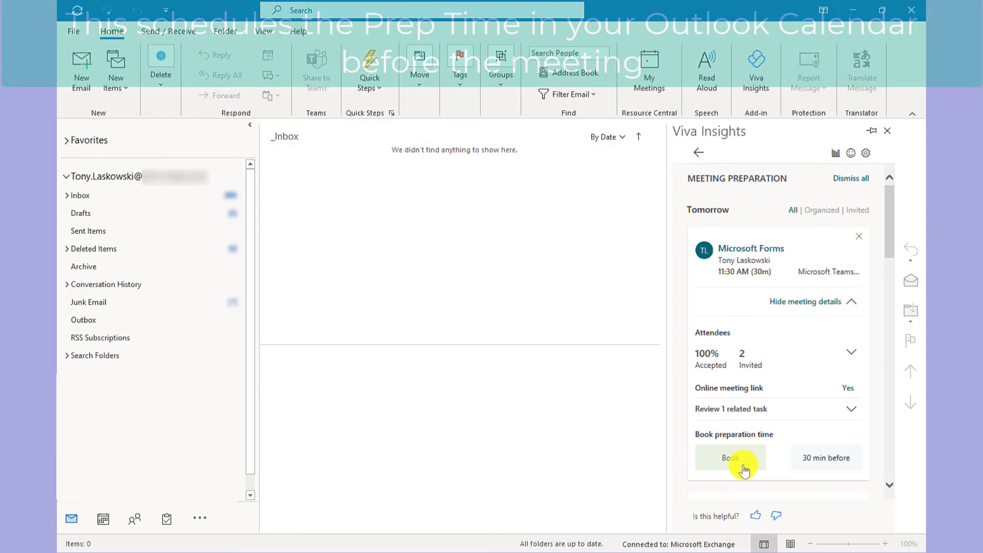
click(744, 466)
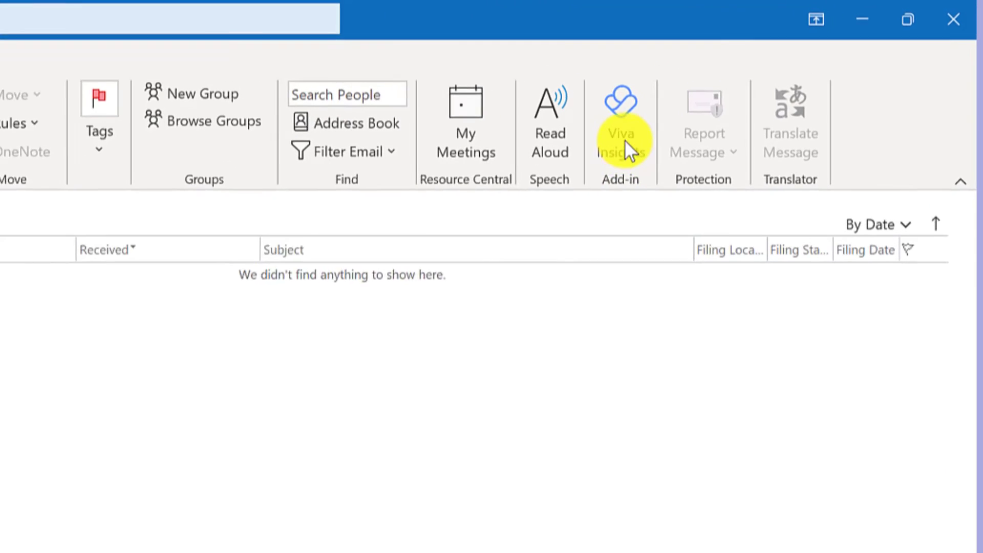
- Show the Viva Insights add-in pane from the Home ribbon's Add-in group
click(610, 115)
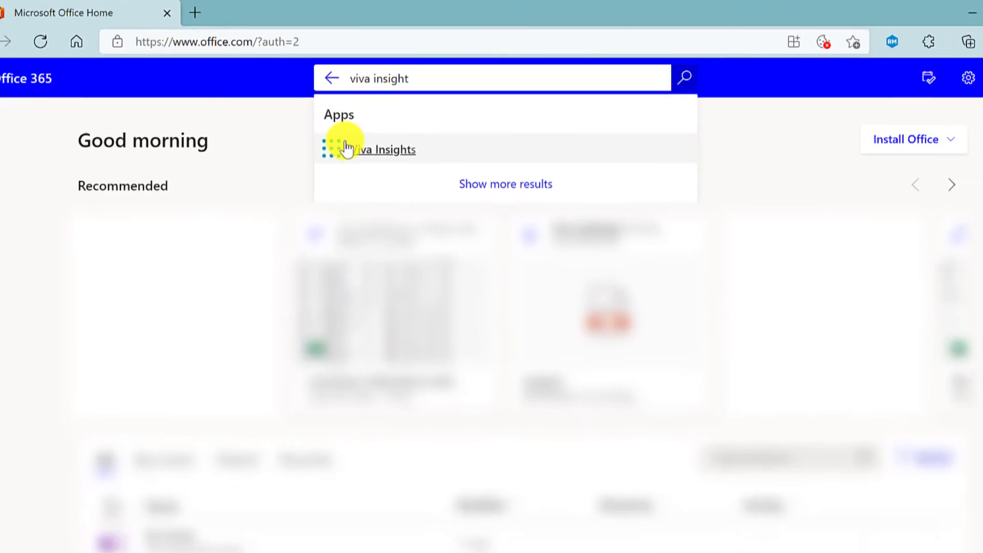
- Launch Viva Insights from Office.com search and view Manage your network's 'Why it matters'
click(303, 241)
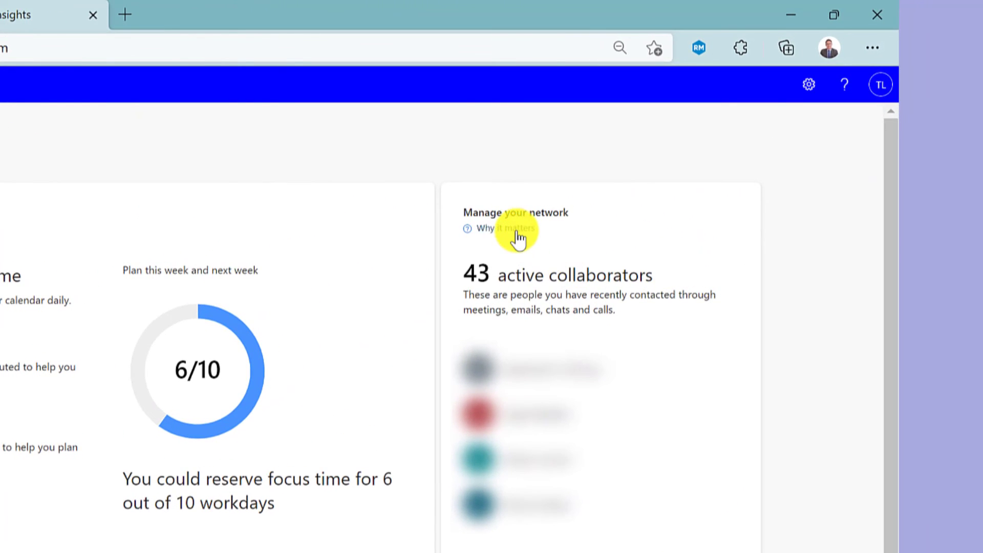
click(517, 234)
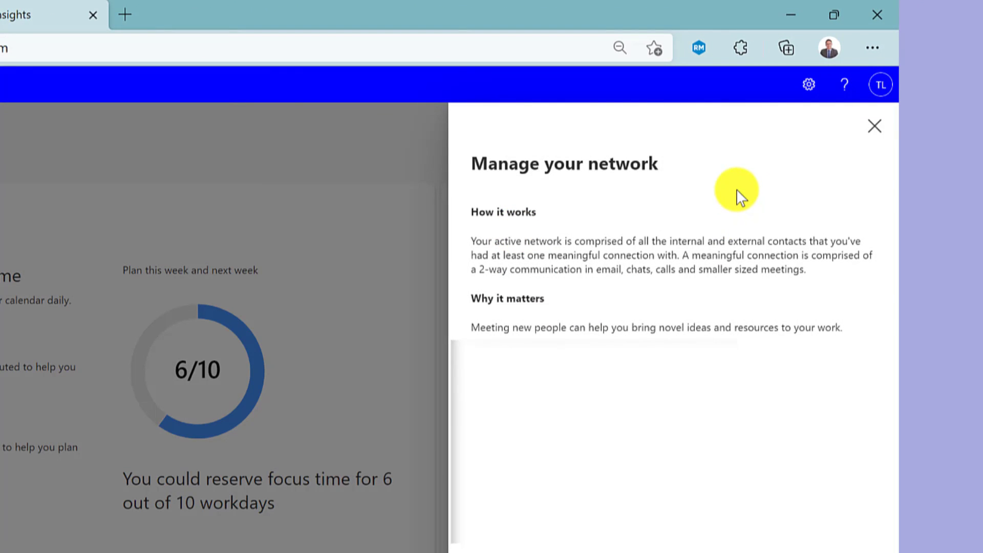